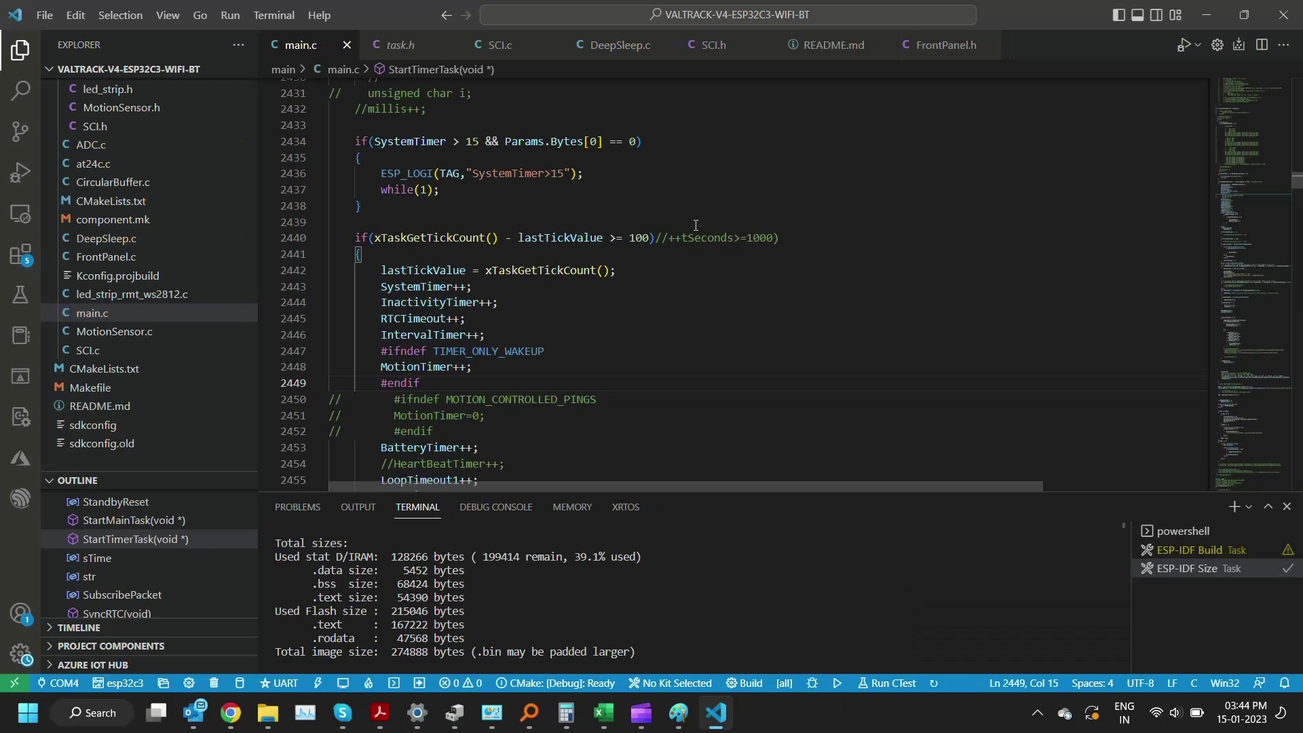
Build the tracker firmware, flash it to the ESP32-C3, and postpone the update notice with Later
click(239, 683)
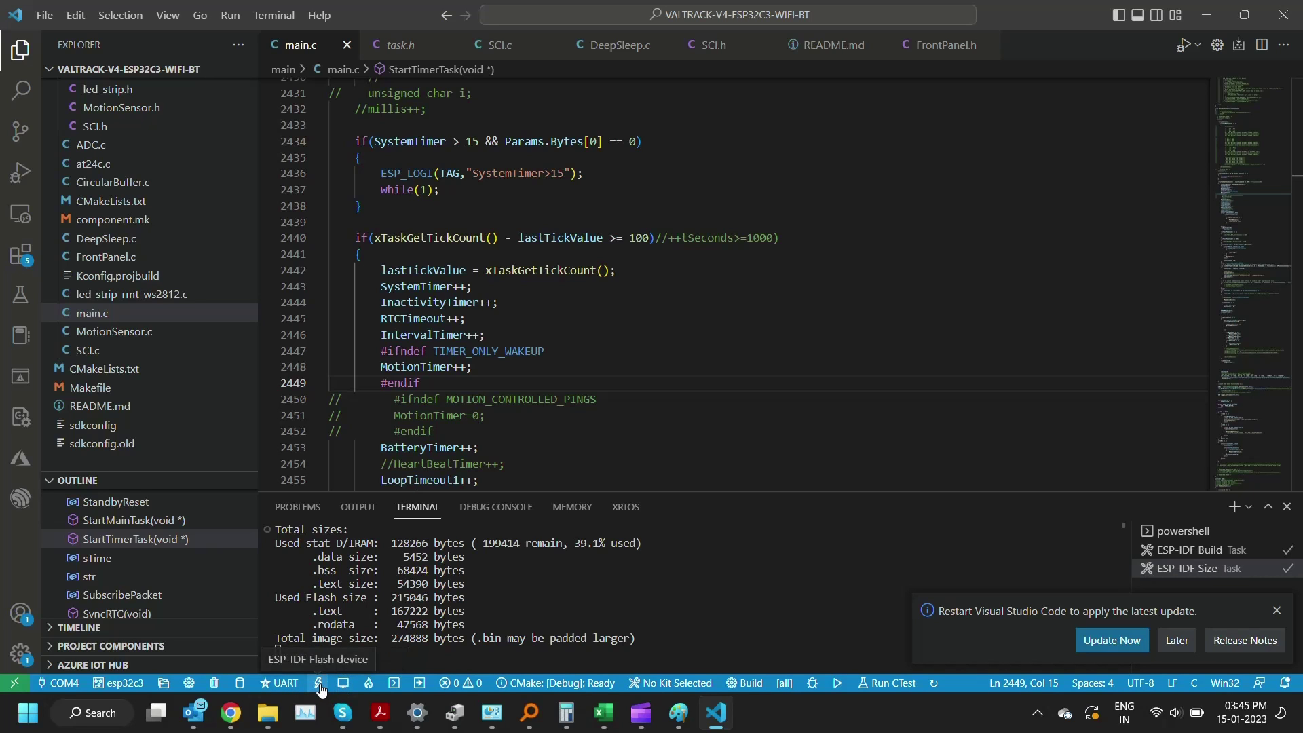
click(319, 684)
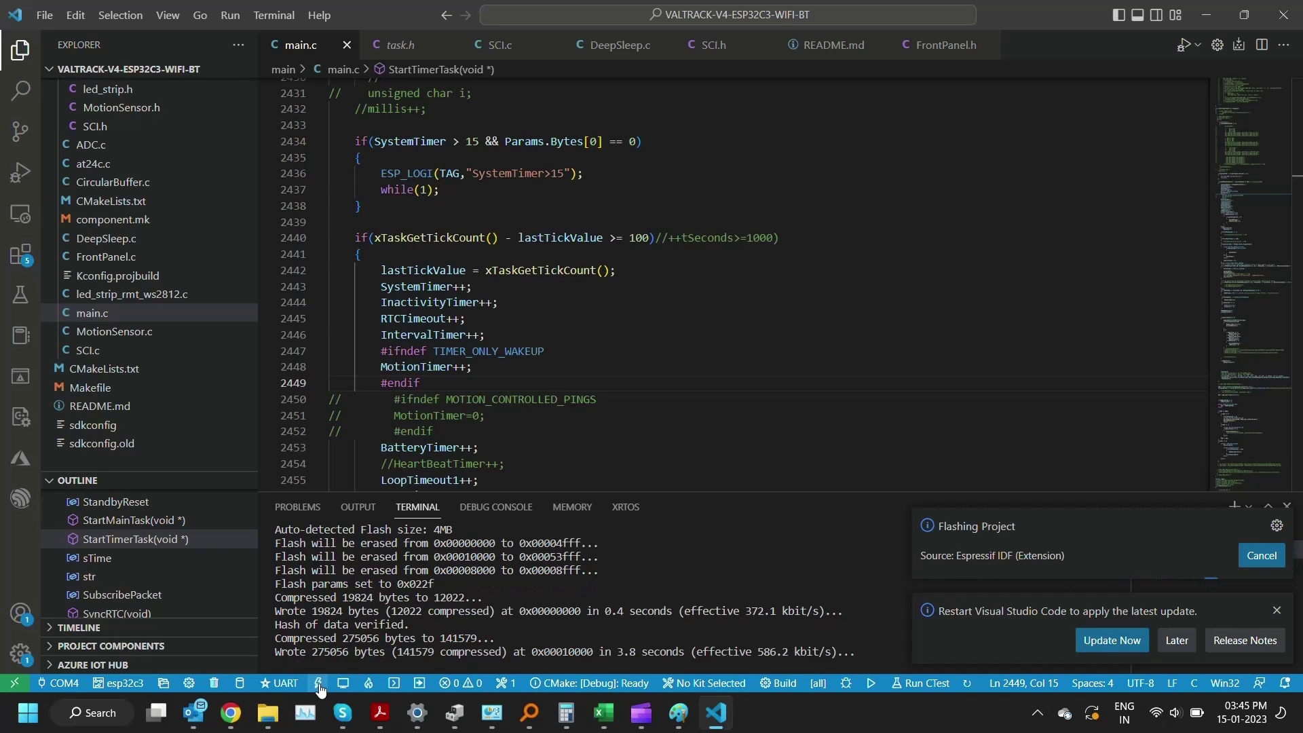
click(1177, 643)
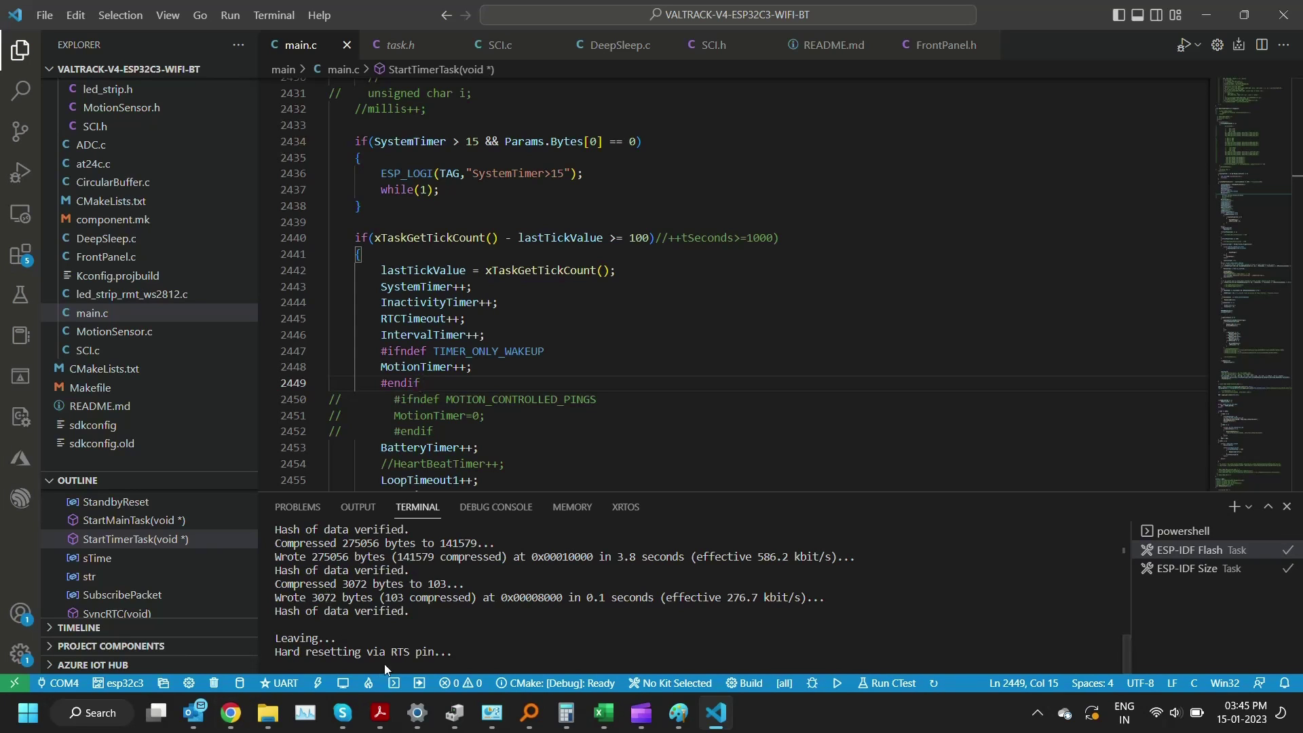
Start the ESP-IDF serial monitor to view the boot log, I2C initialization and LIS3DH output
click(344, 685)
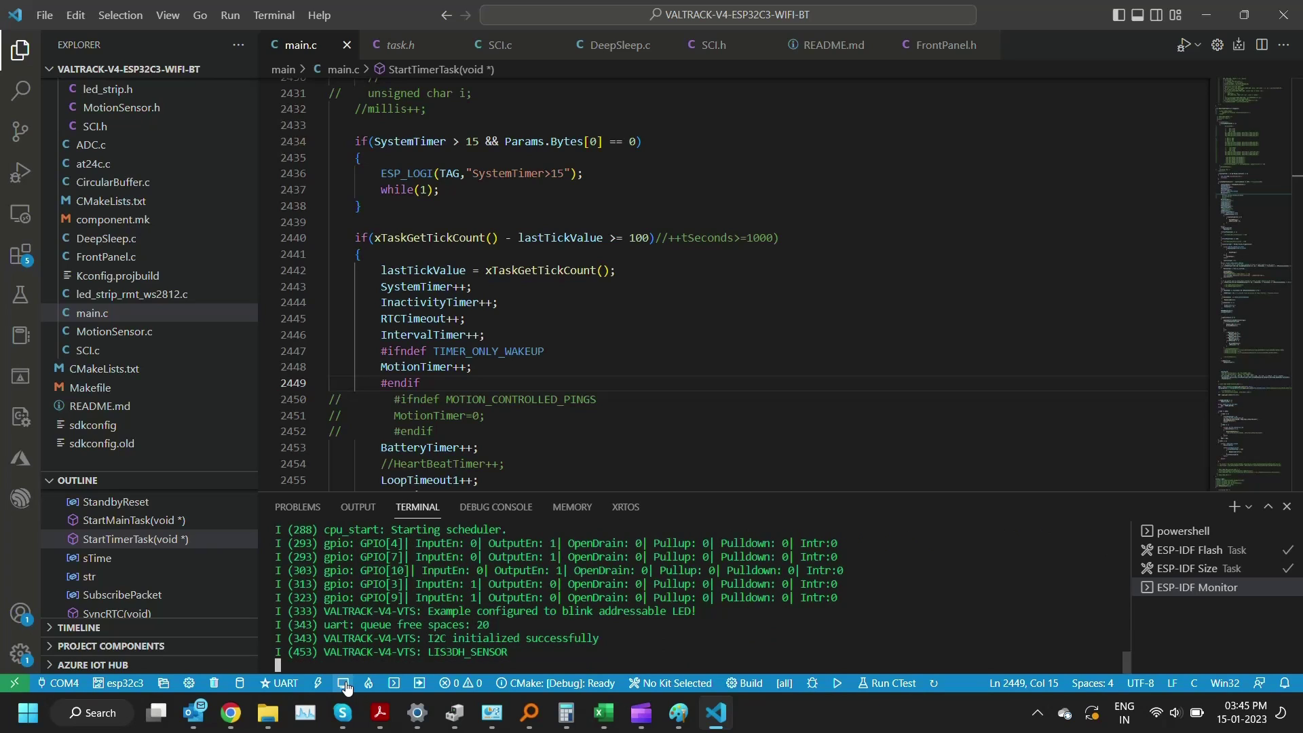